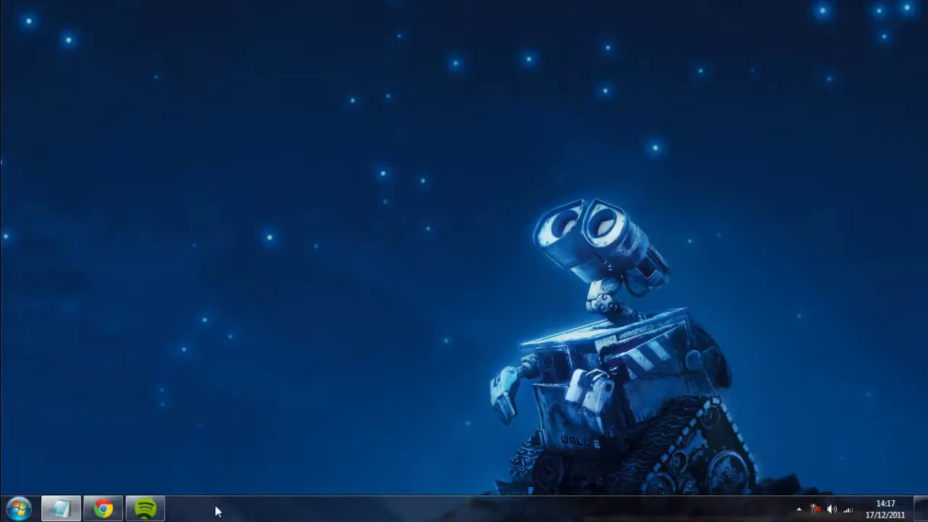
# Bring up Spotify and exit it completely
pyautogui.click(146, 508)
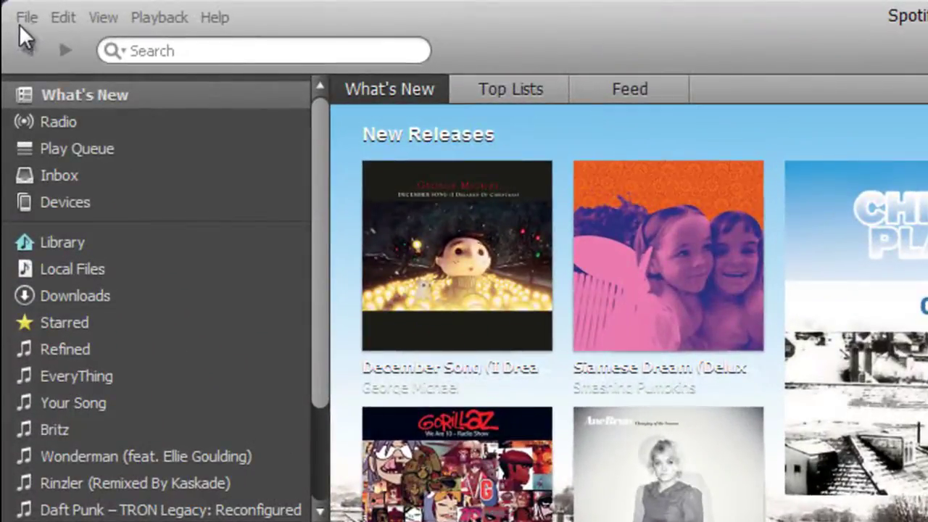
pyautogui.click(13, 8)
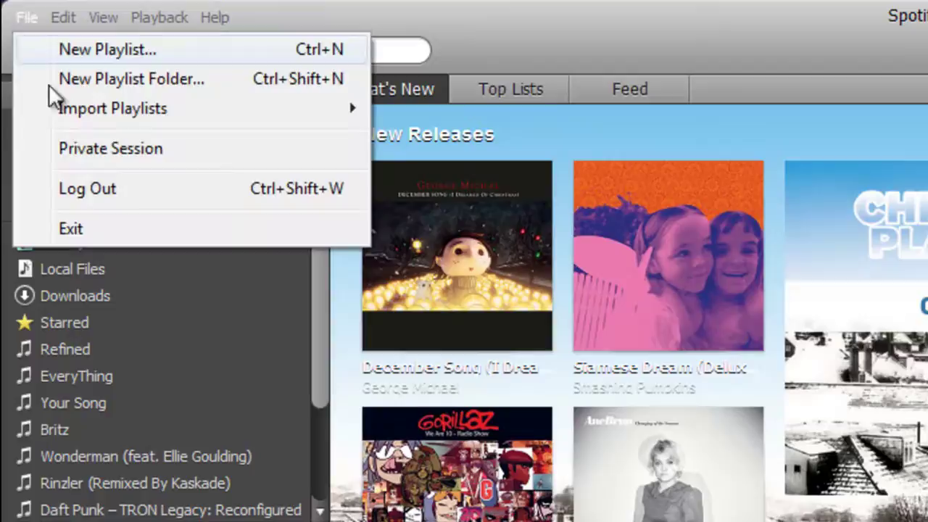
pyautogui.click(95, 228)
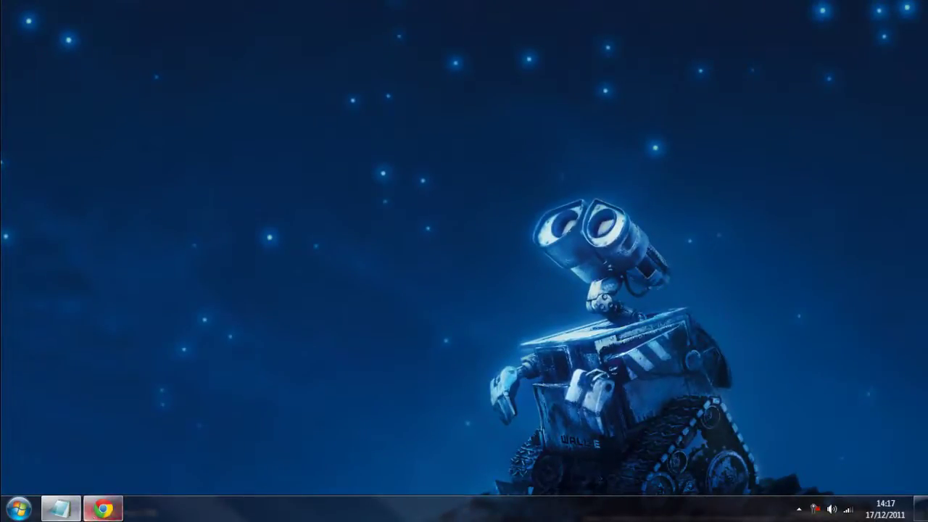
# Switch to Chrome, open the downloaded Equalify beta installer EqualifySetupBeta.msi from the equalify.me page and allow it to run
pyautogui.click(102, 511)
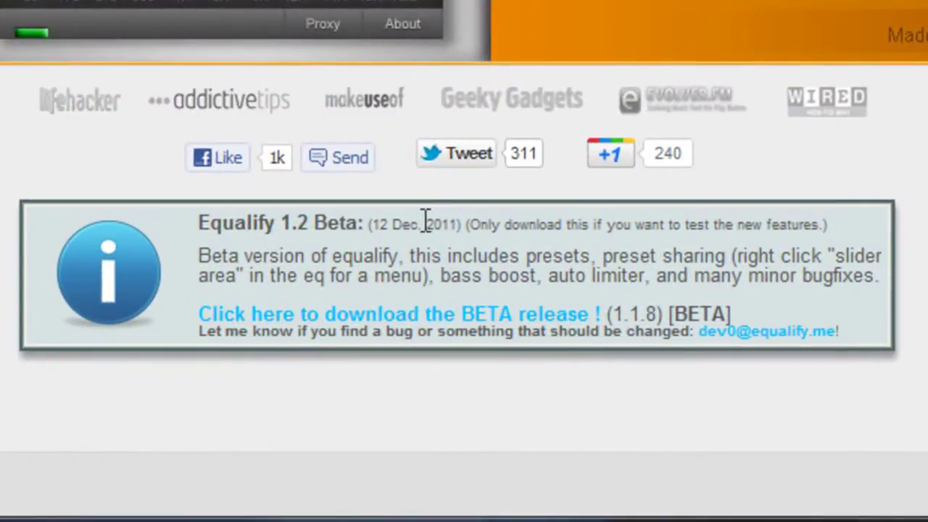
pyautogui.tripleClick(394, 226)
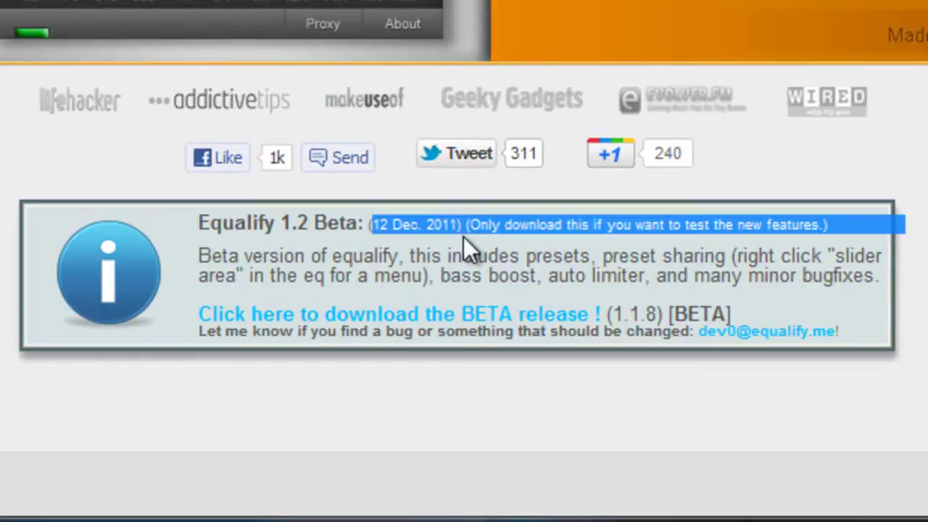
pyautogui.click(215, 414)
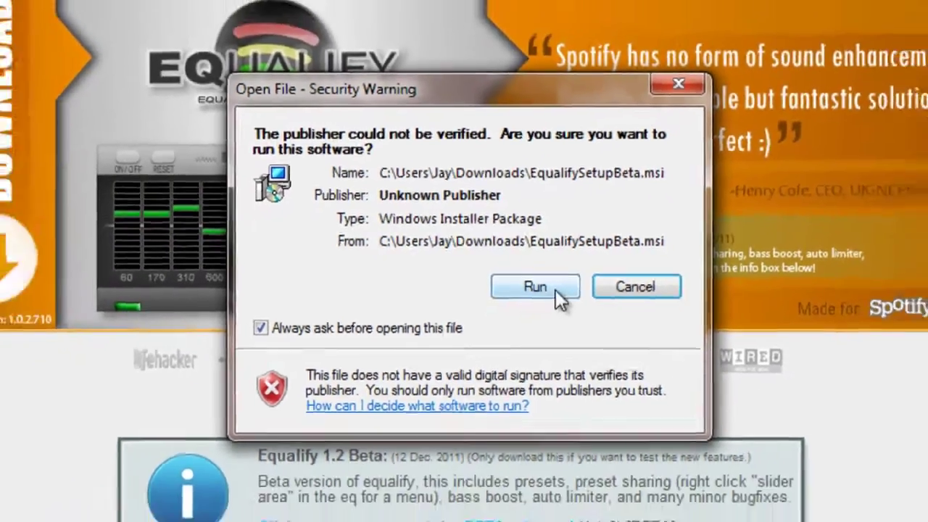
pyautogui.click(556, 292)
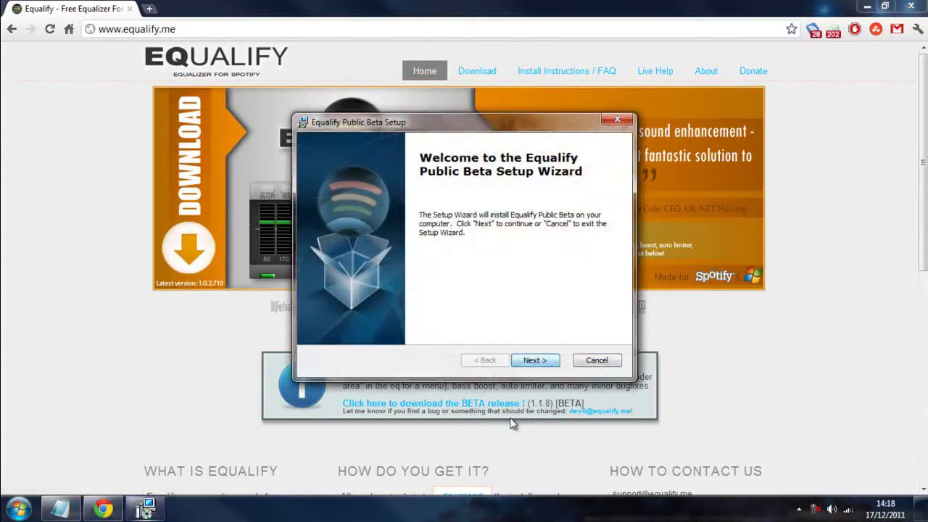
# Accept the license agreement in the Equalify Public Beta setup and start the installation with the default settings
pyautogui.press('Return')
pyautogui.hotkey('alt', 'a')
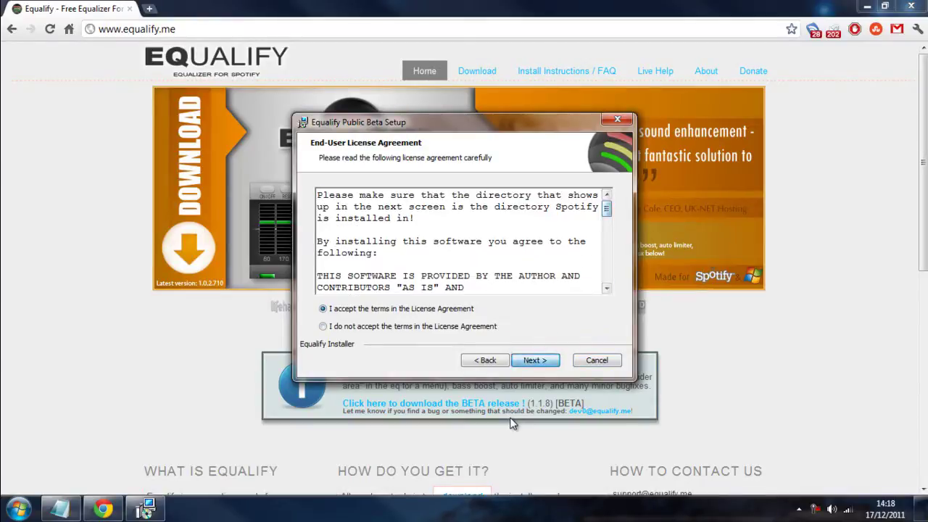
pyautogui.press('Return')
pyautogui.press('Return')
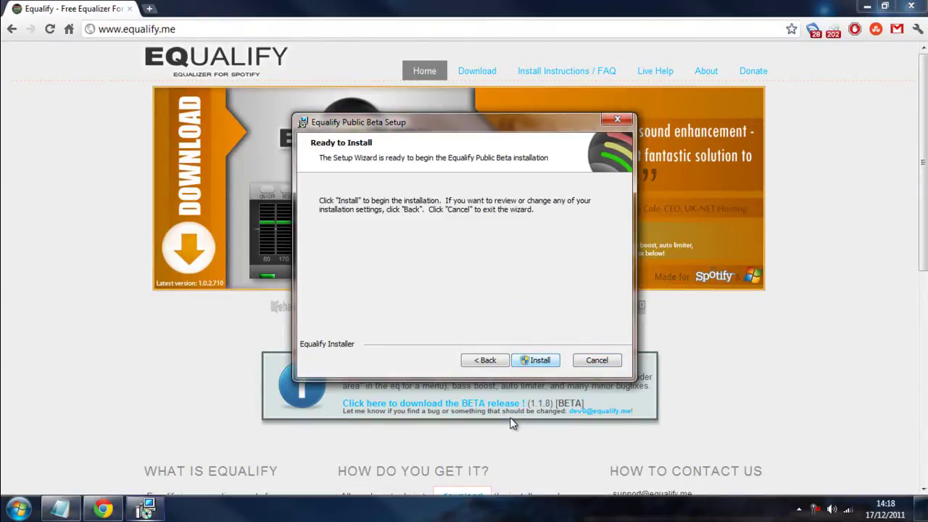
pyautogui.press('Return')
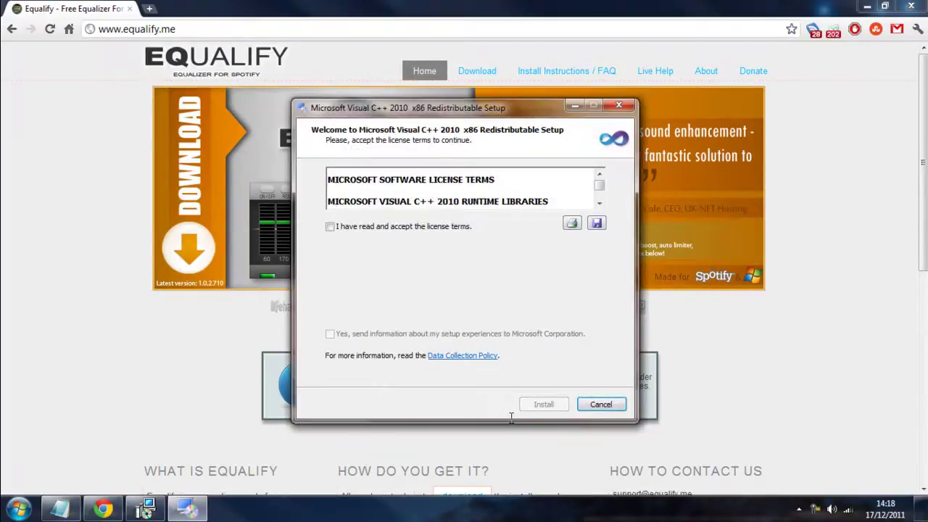
# Accept the license terms and install the Microsoft Visual C++ 2010 x86 Redistributable, without opting to send setup information
pyautogui.press('space')
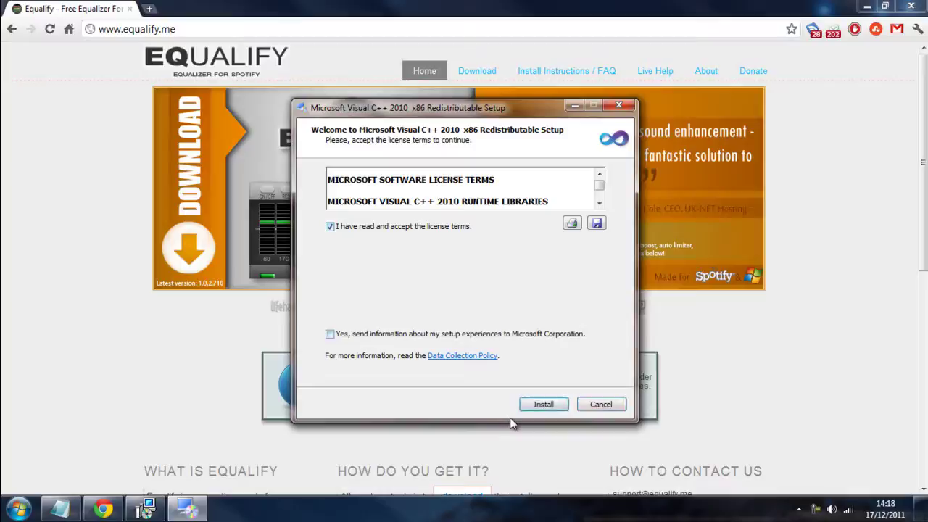
pyautogui.press('Return')
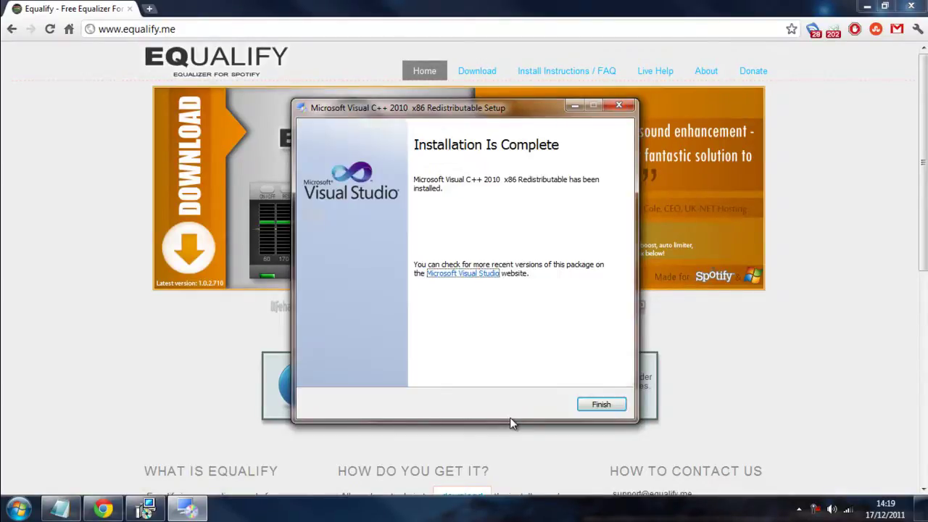
pyautogui.press('Return')
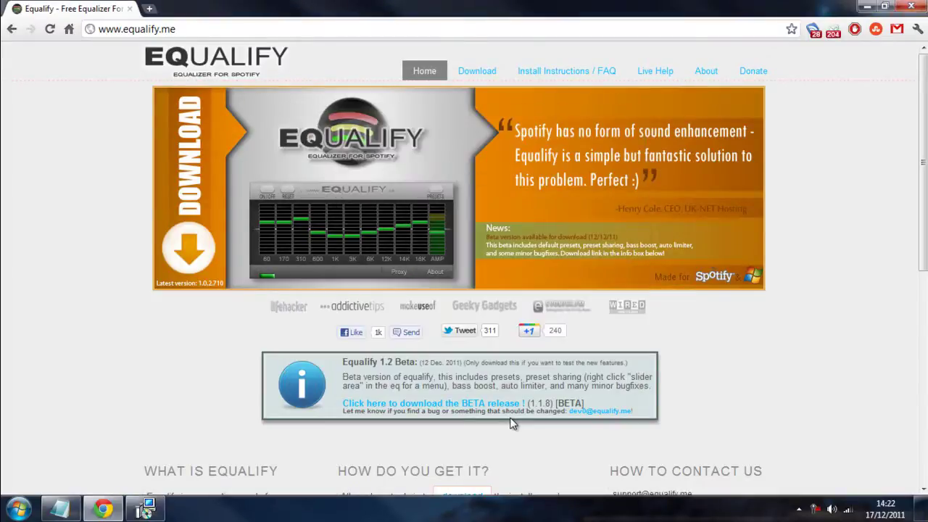
# Close the browser window and finish the Equalify Public Beta setup wizard
pyautogui.hotkey('alt', 'F4')
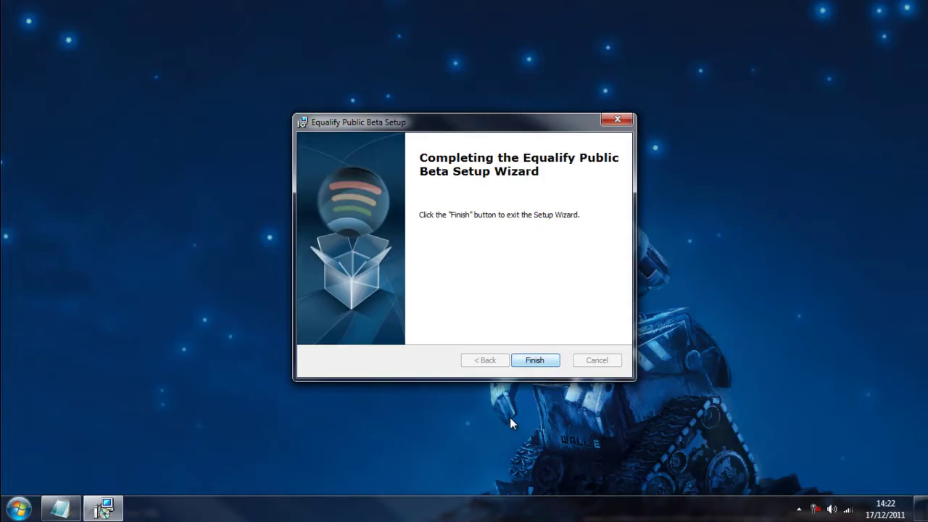
pyautogui.press('Return')
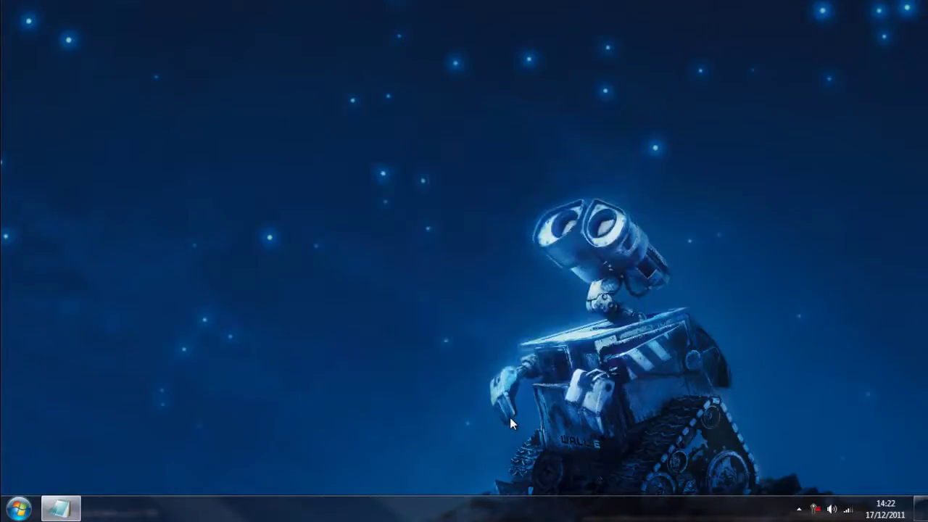
# Launch Spotify from the list of recent programs
pyautogui.press('super')
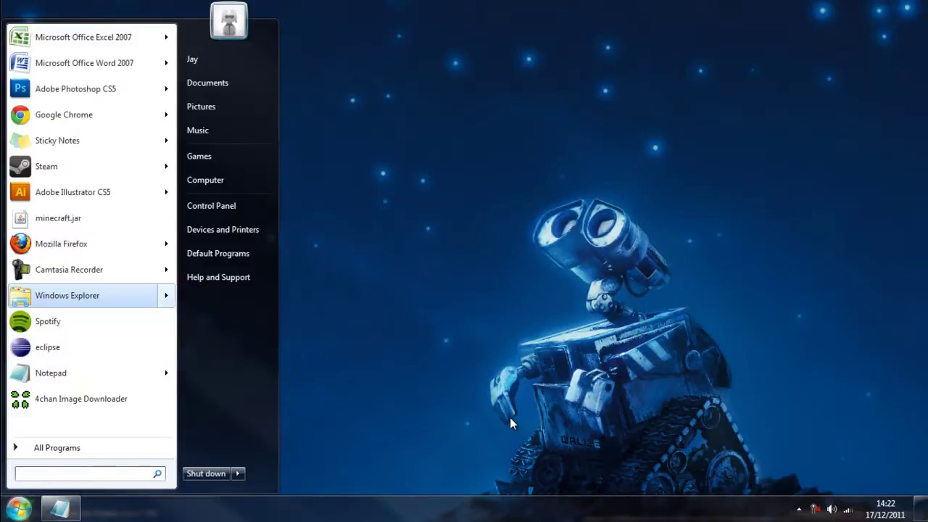
pyautogui.press('Up')
pyautogui.press('Up')
pyautogui.press('Up')
pyautogui.press('Up')
pyautogui.press('Return')
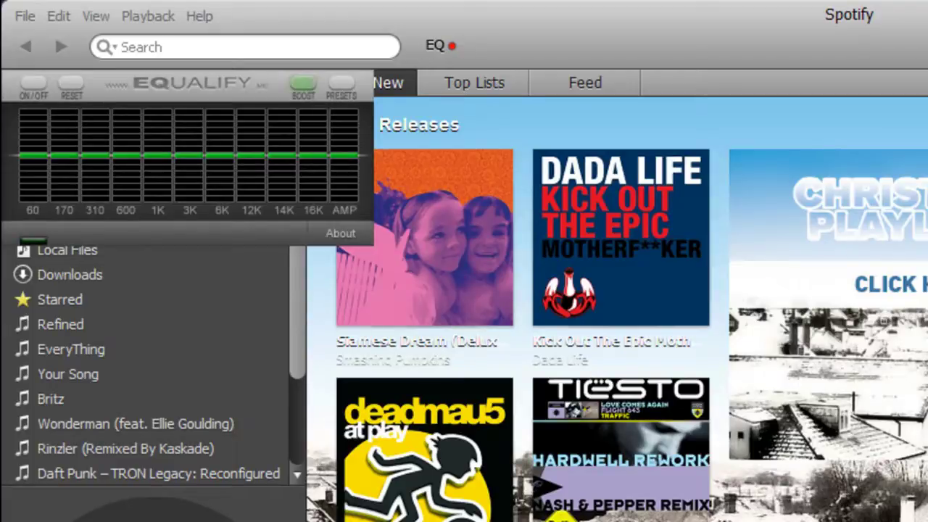
# Raise the 14K band in the Equalify equalizer and turn off Boost
pyautogui.click(283, 124)
pyautogui.click(304, 86)
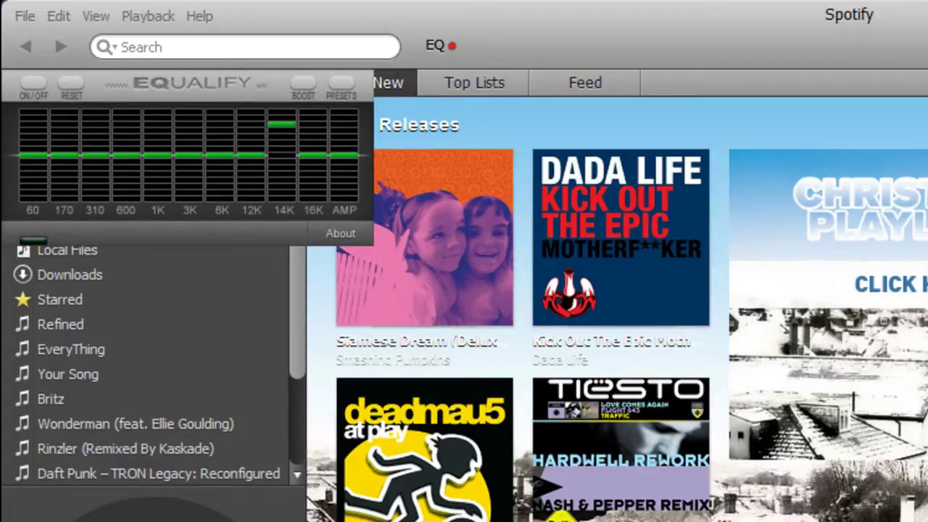
# Save the current equalizer settings as a preset named "derp" and check the list of presets
pyautogui.click(341, 86)
pyautogui.moveTo(404, 138)
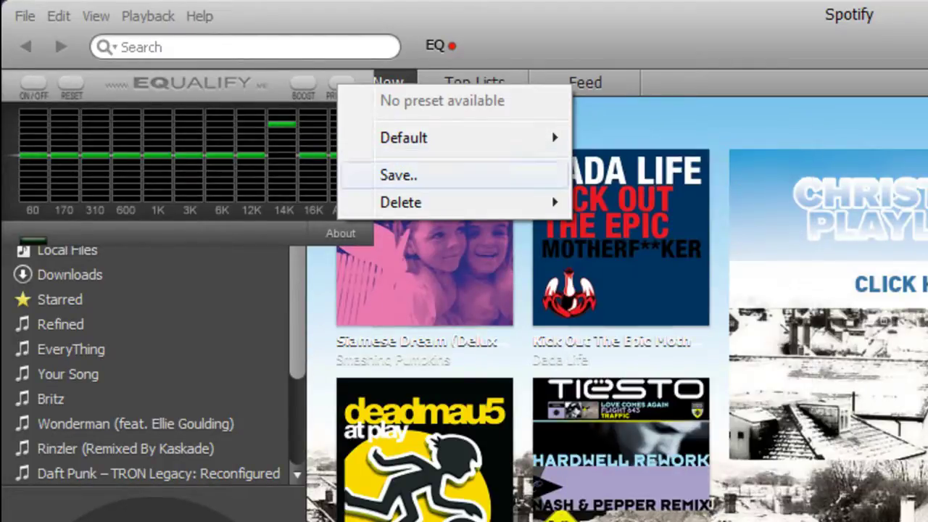
pyautogui.click(406, 175)
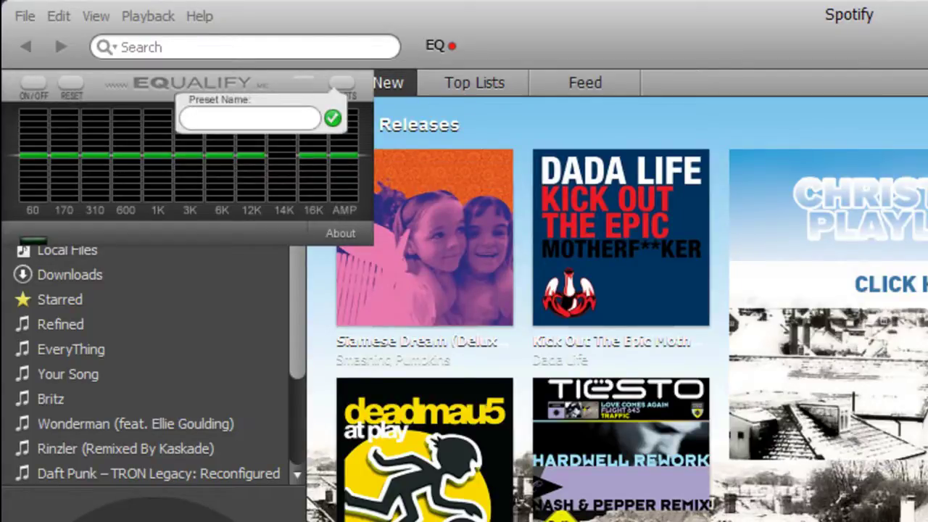
pyautogui.write('derp')
pyautogui.press('Return')
pyautogui.click(341, 85)
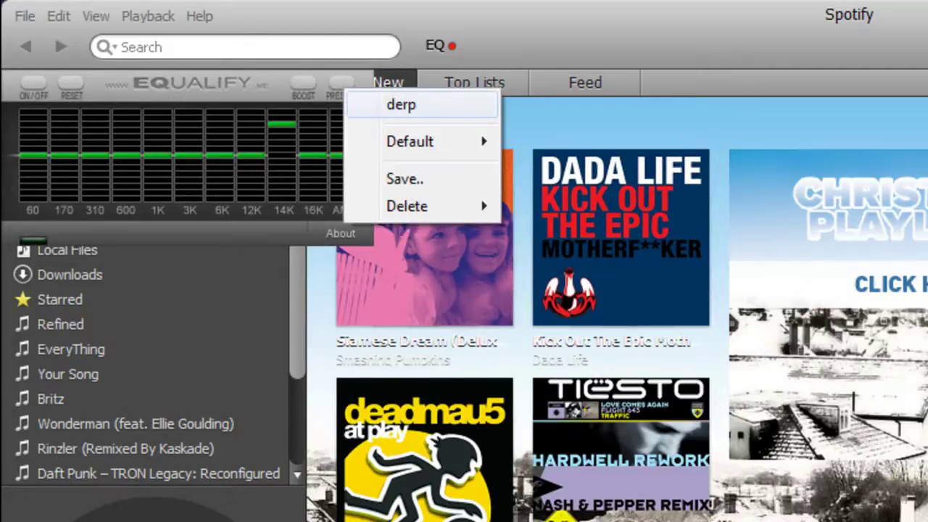
pyautogui.press('Escape')
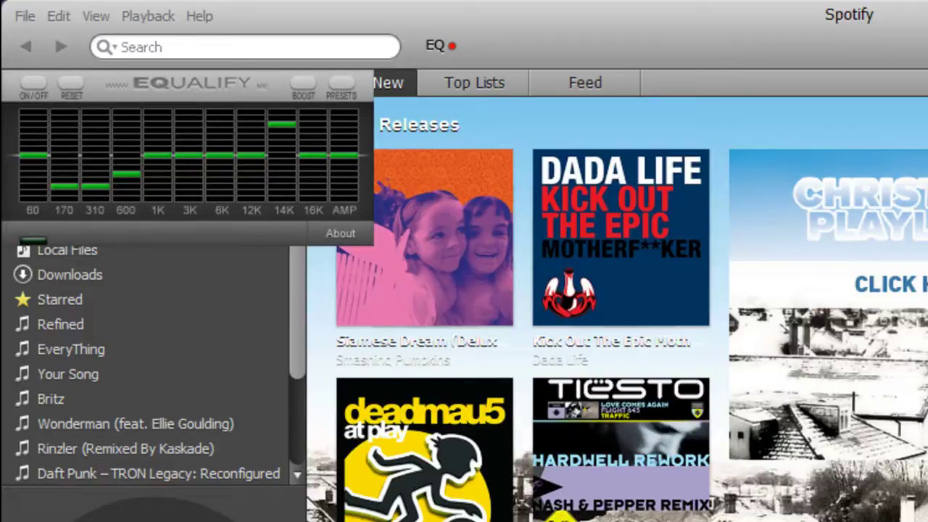
# Open the Local Files collection in Spotify
pyautogui.click(73, 249)
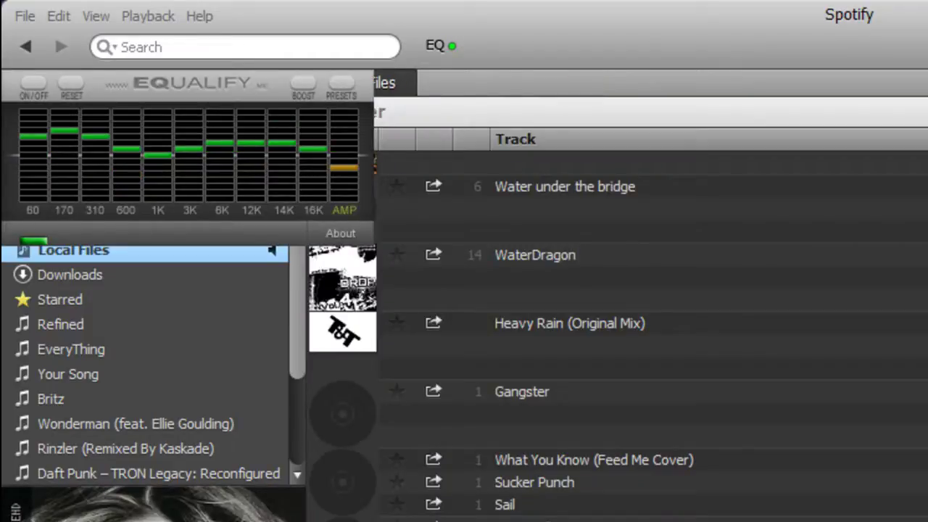